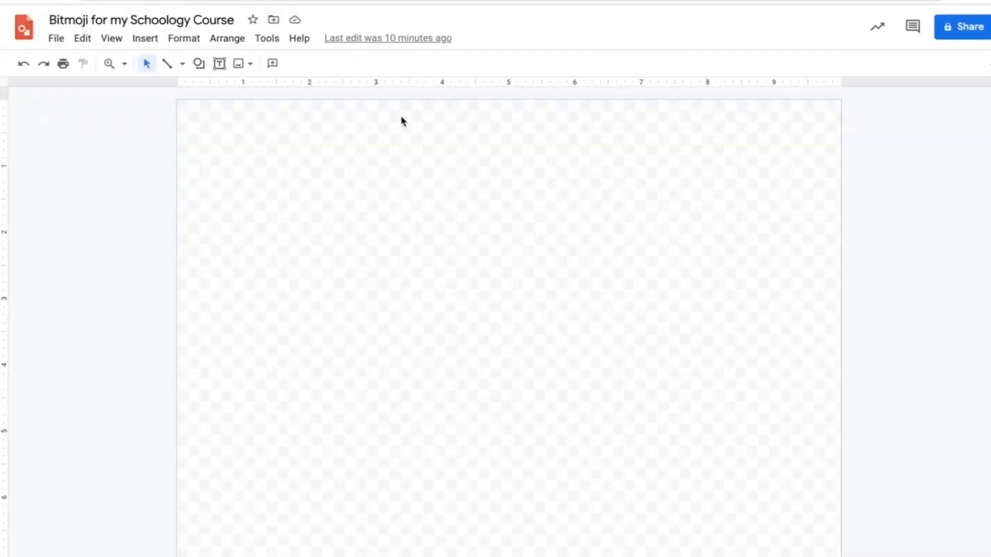
Set the drawing's page size to a custom 3 × 7 inches
click(56, 39)
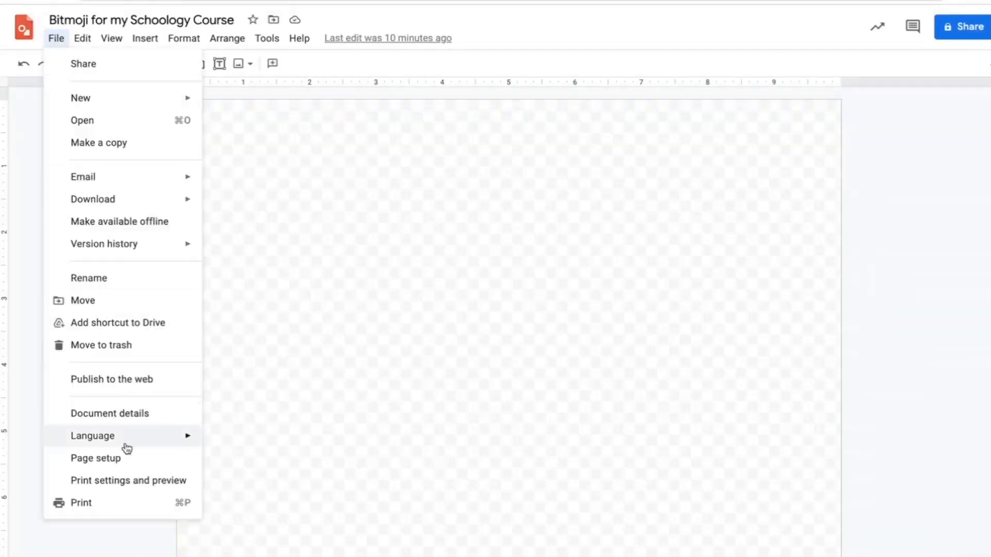
click(143, 467)
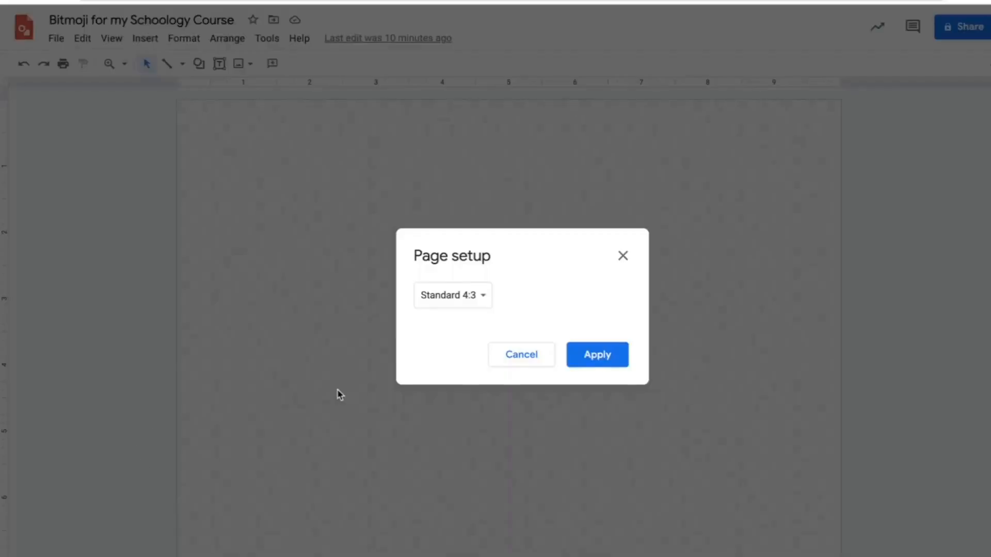
click(487, 303)
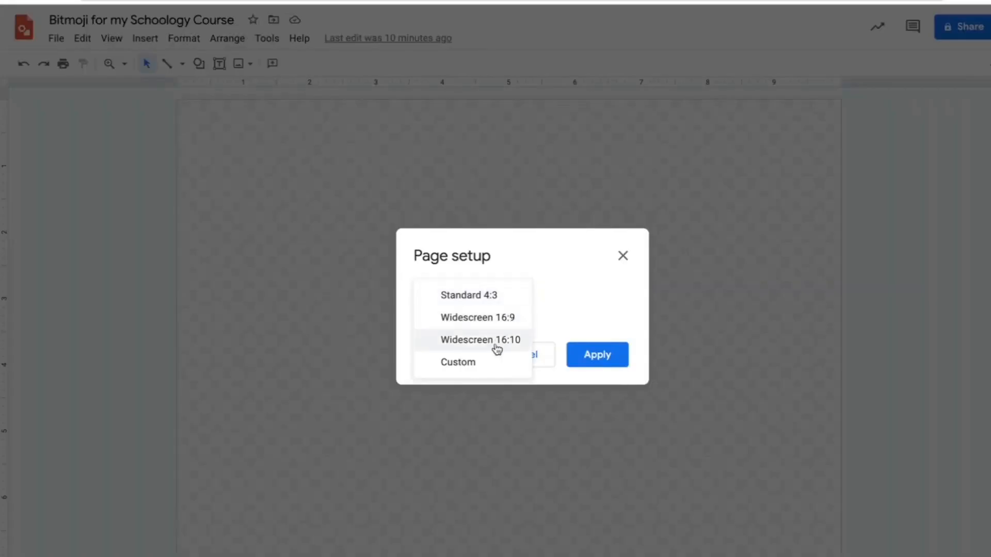
click(487, 364)
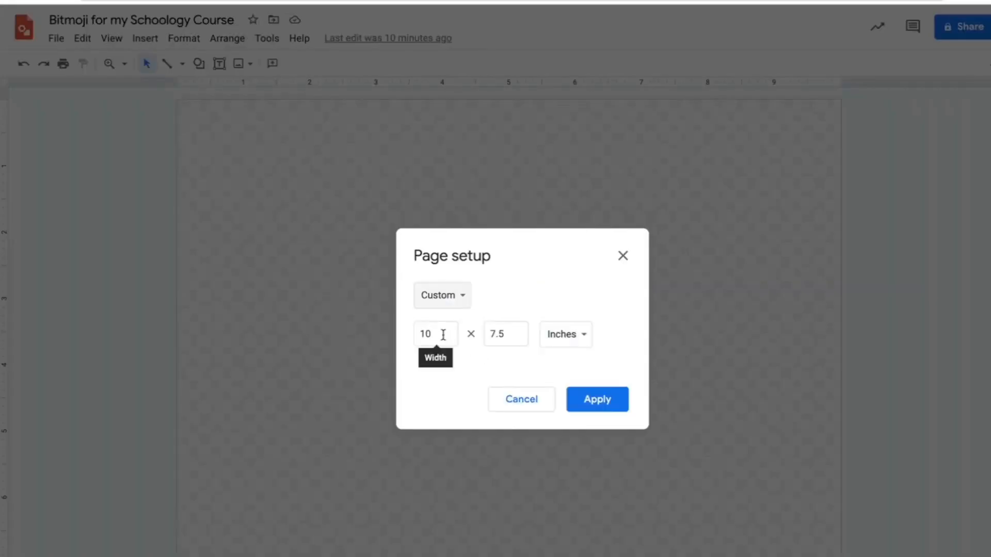
drag(441, 335, 416, 337)
text(3)
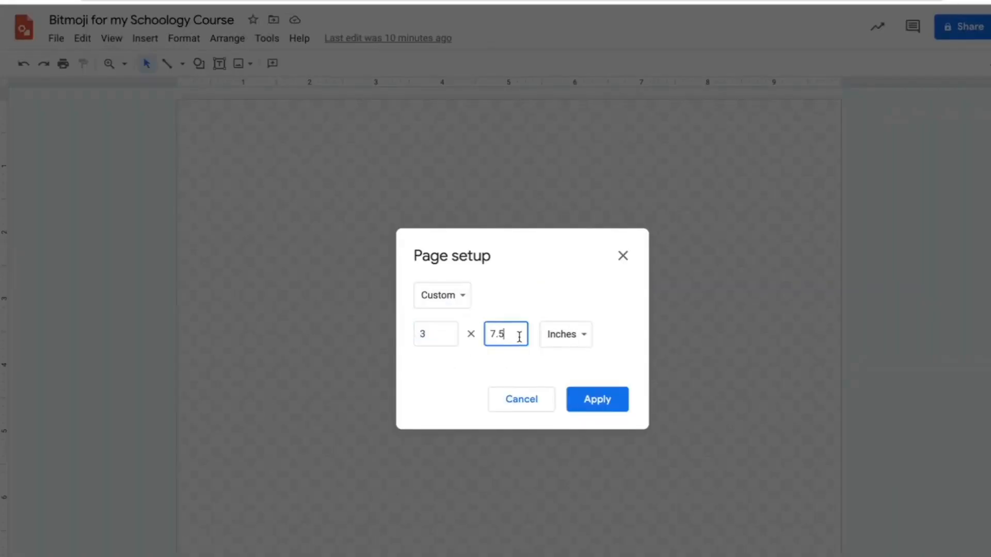
drag(518, 334, 483, 335)
text(7)
click(593, 405)
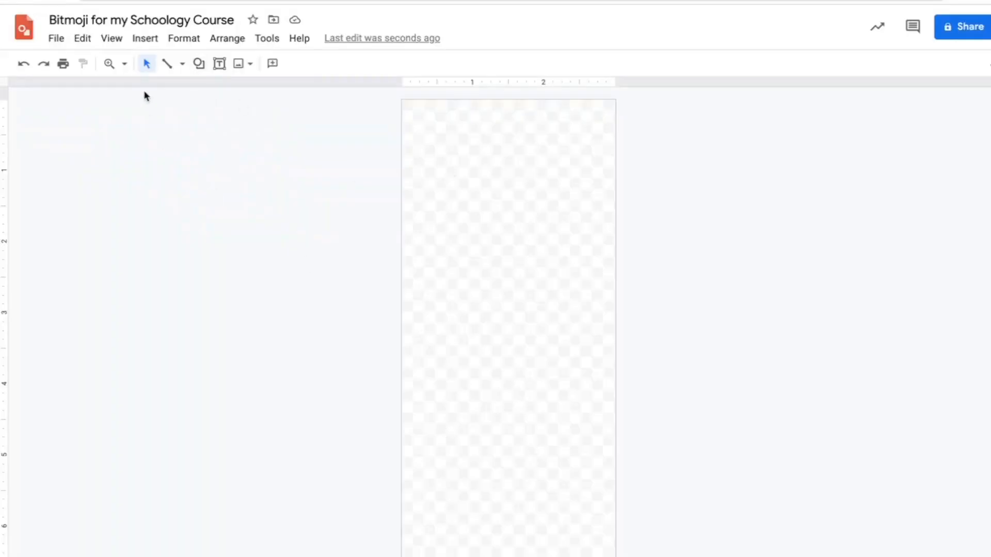
Draw a rectangle that covers the whole page, about 3 × 7 inches
click(183, 65)
click(200, 66)
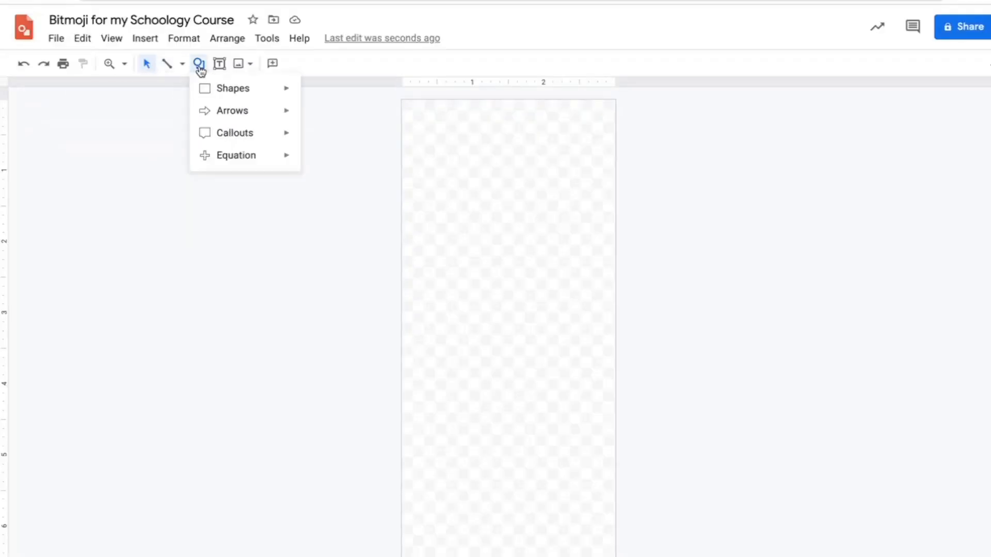
mouse_move(221, 99)
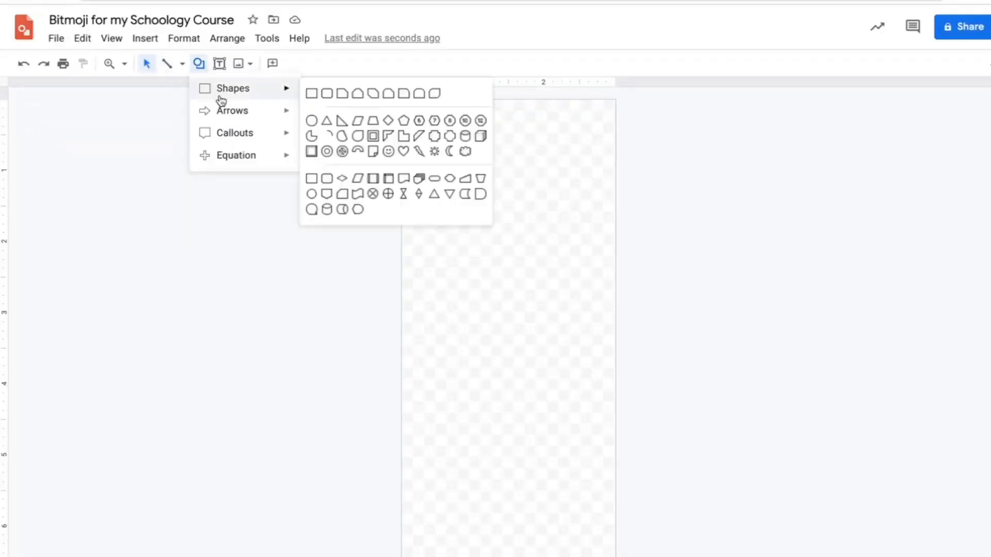
click(311, 94)
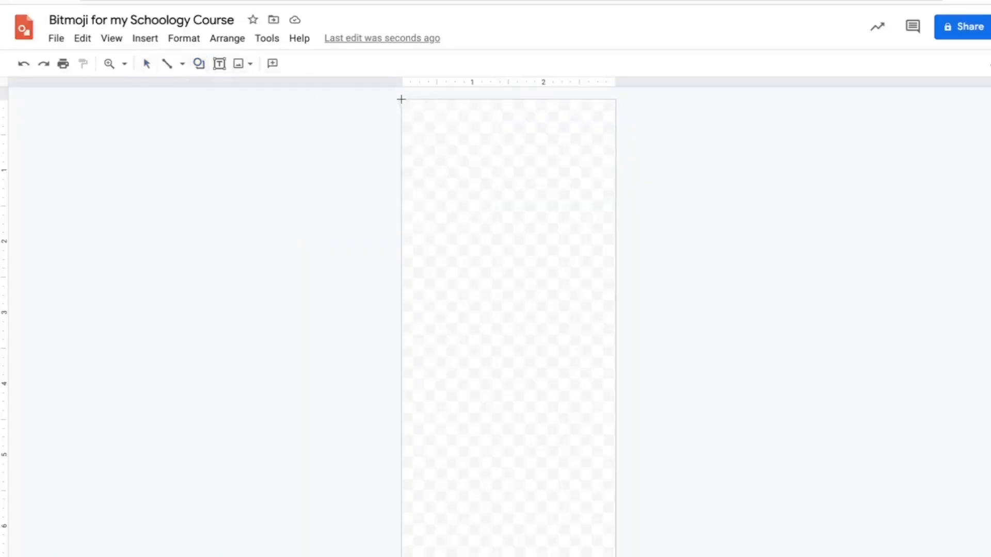
drag(400, 99, 616, 556)
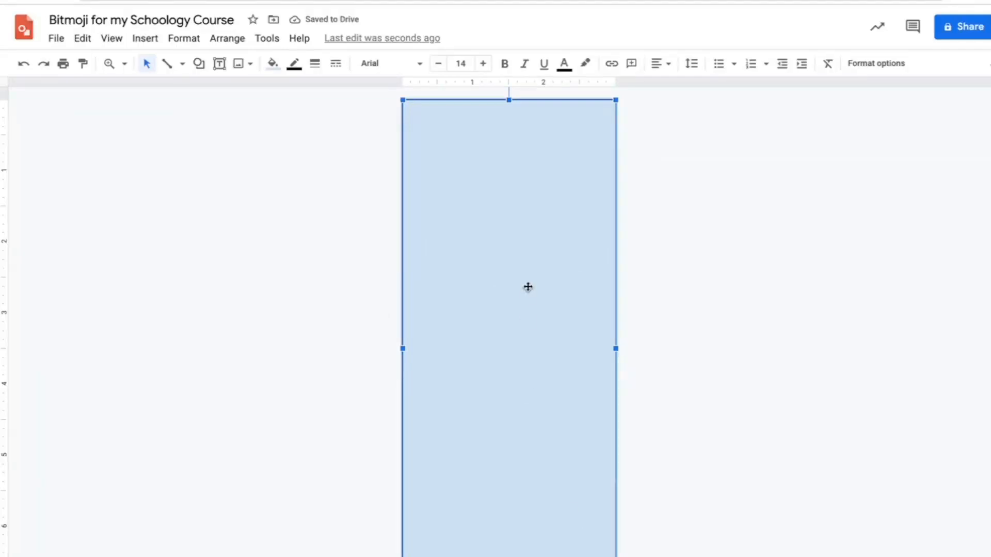
Fill the rectangle with bright yellow and set its border weight to 4px
click(272, 63)
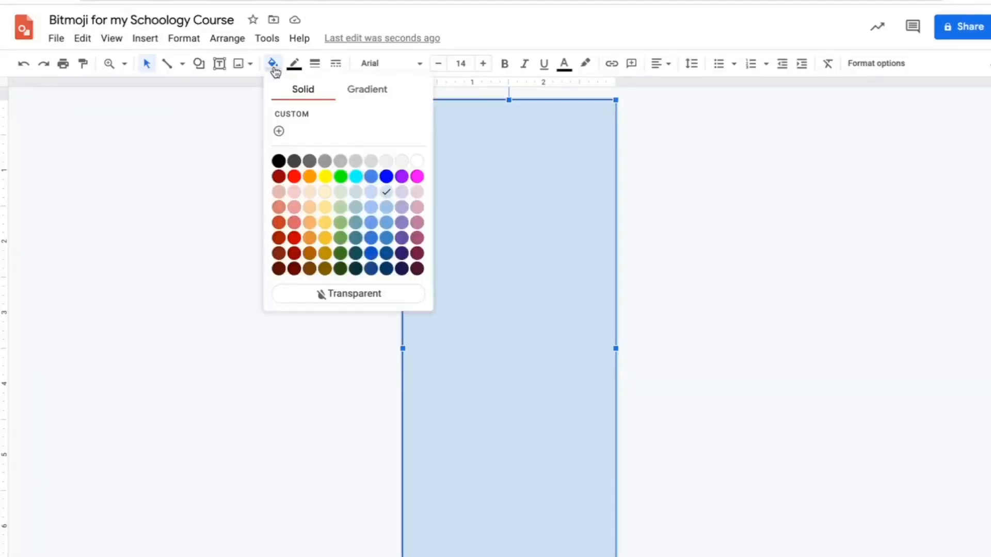
click(325, 176)
click(294, 63)
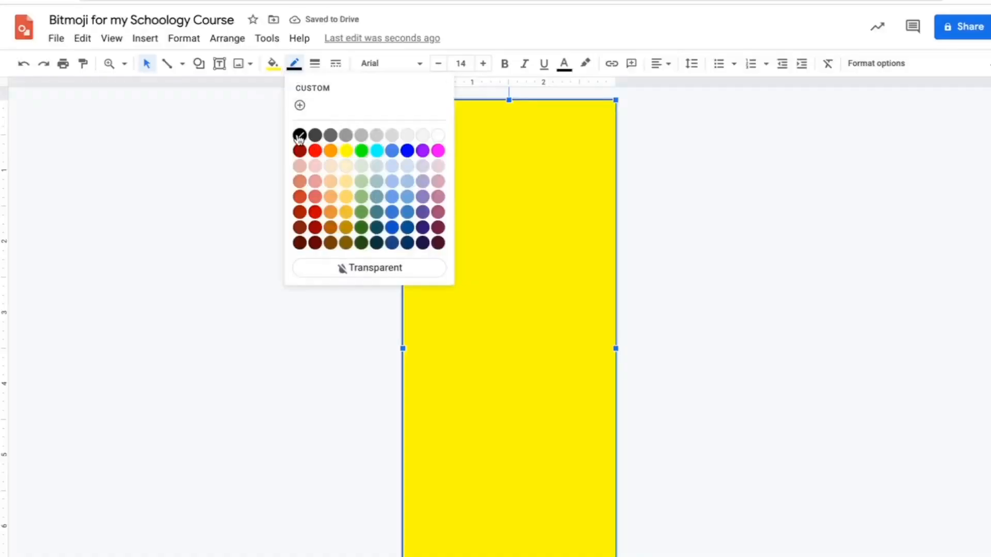
click(314, 63)
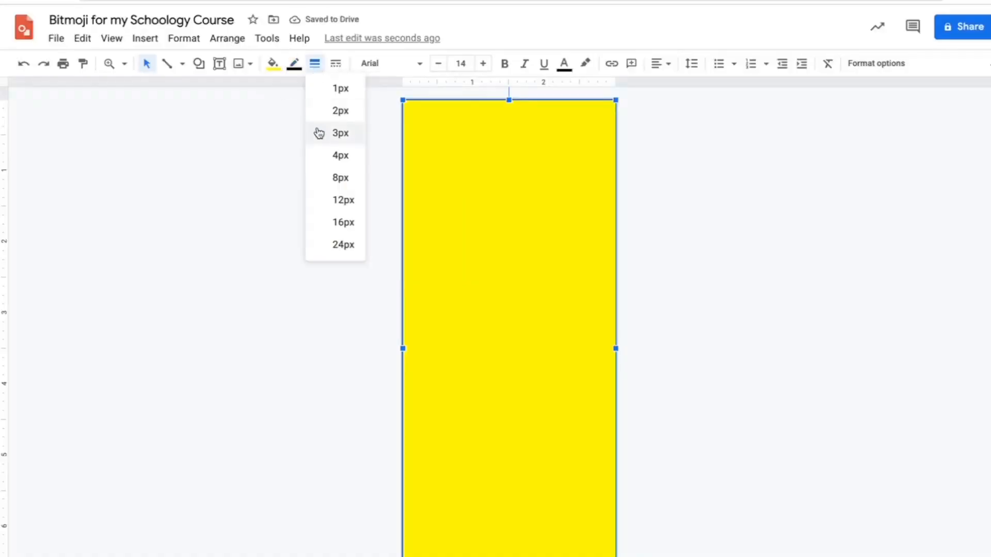
click(340, 155)
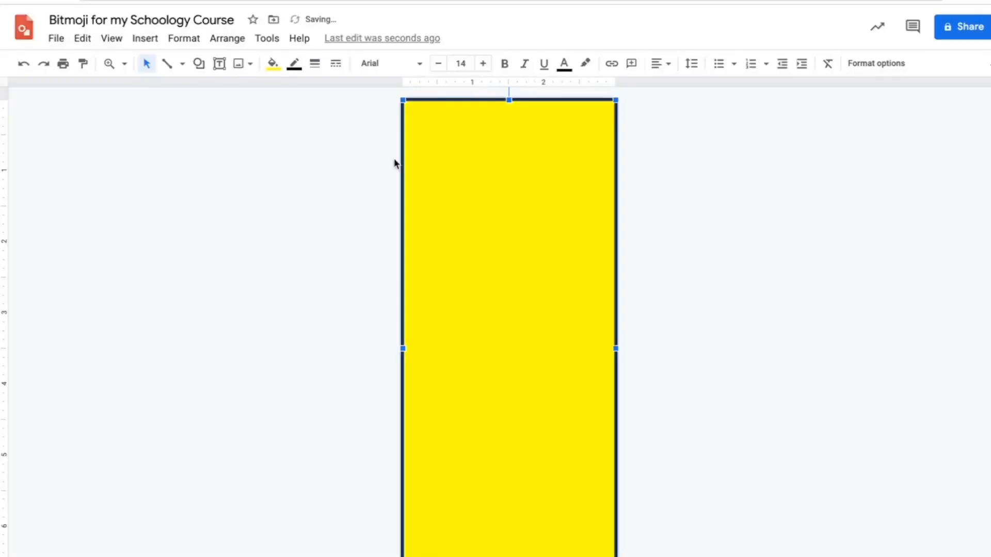
click(697, 287)
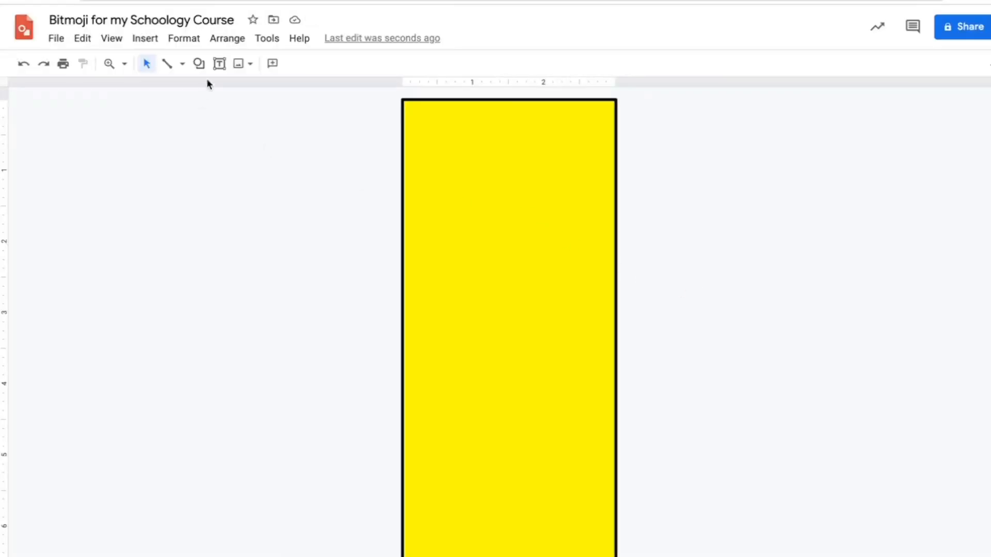
Add a text box across the middle of the yellow rectangle reading "Schoology for Beginners"
click(220, 63)
drag(413, 354, 605, 490)
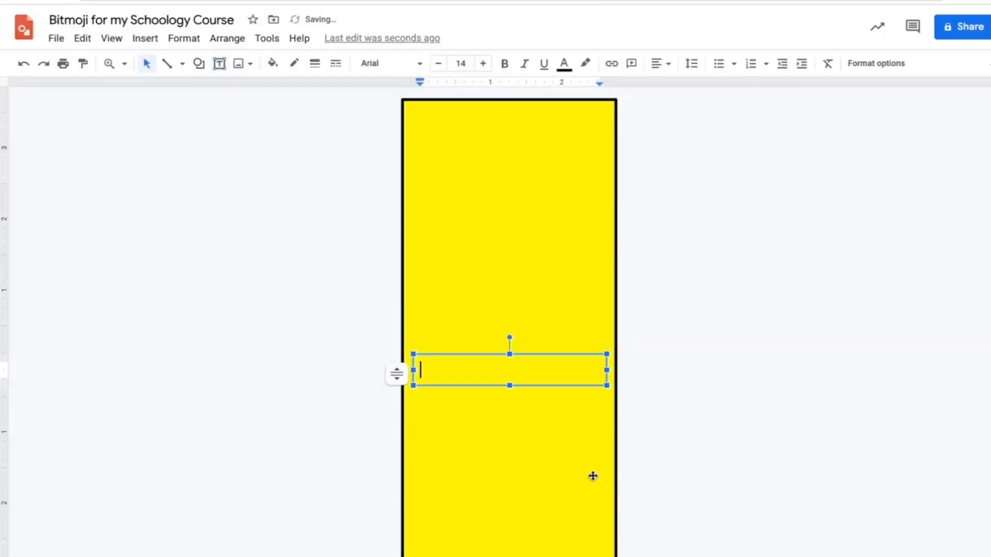
text(Schoolo)
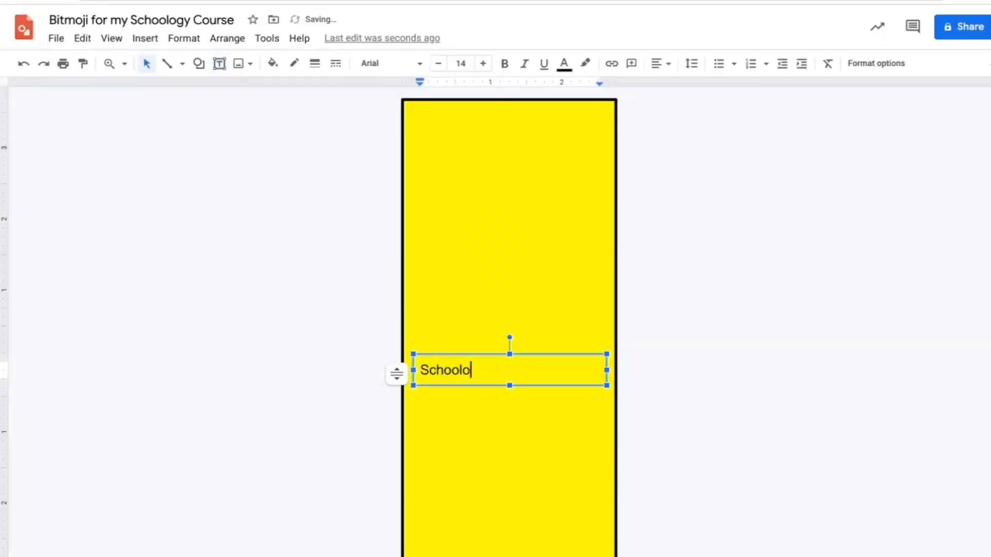
text(gy for Beginners)
Make the "Schoology for Beginners" text bold, size 16 and centred in its box
drag(577, 370, 419, 370)
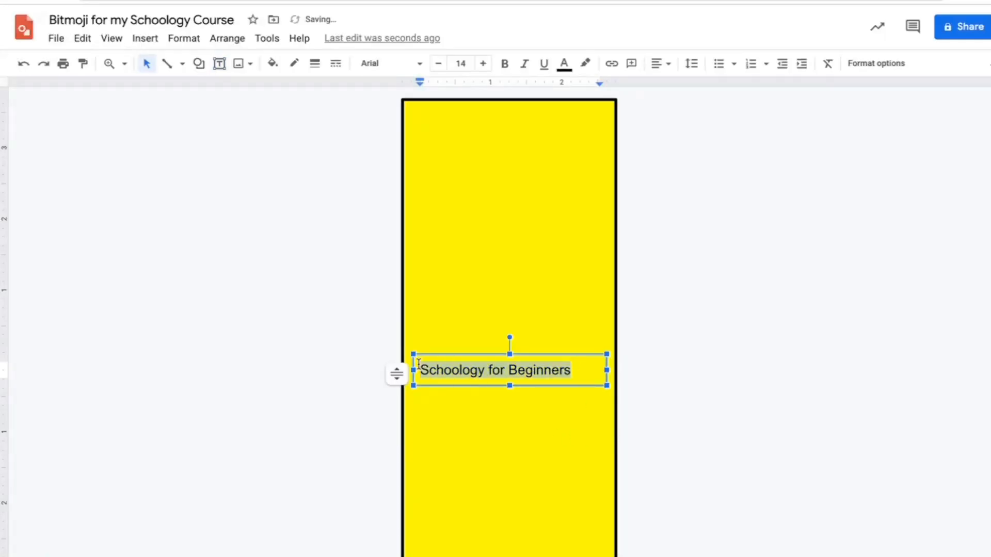
click(509, 72)
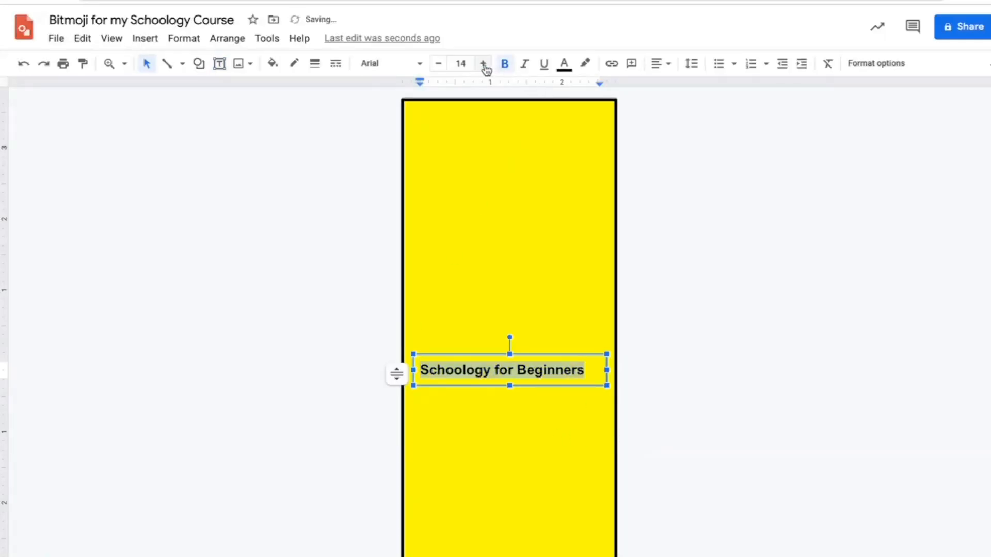
click(483, 64)
click(483, 64)
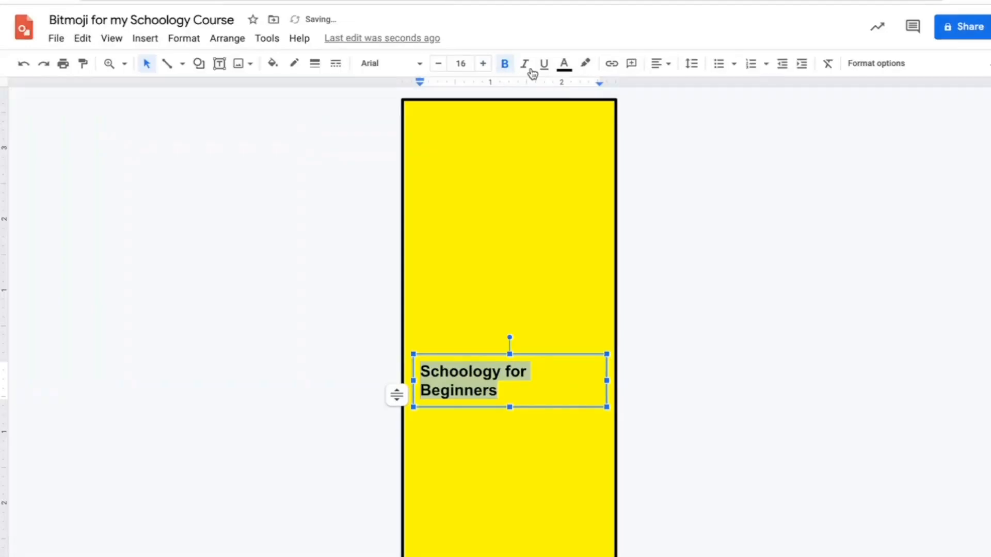
click(660, 64)
click(678, 88)
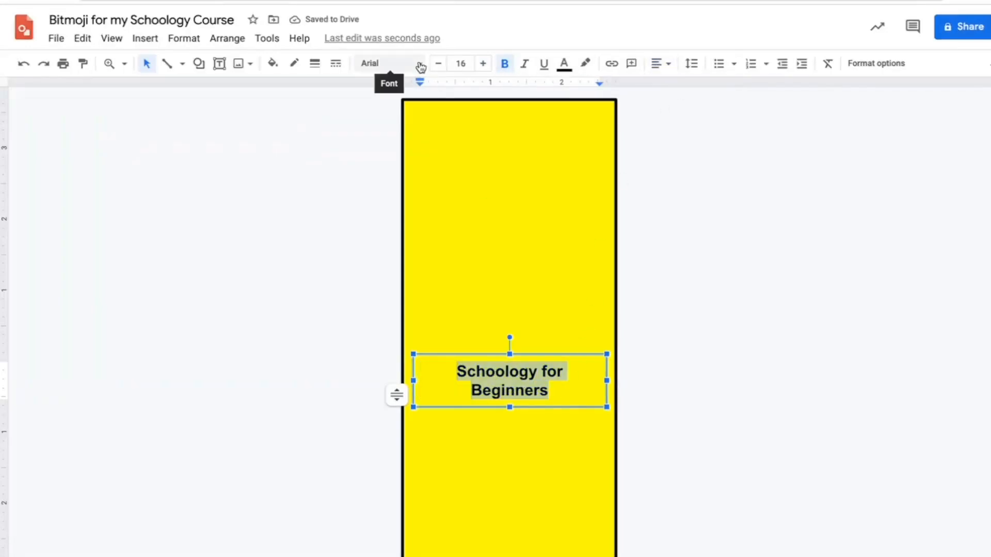
Change the title text's font to Comic Sans MS and enlarge it to size 23
click(419, 64)
click(406, 209)
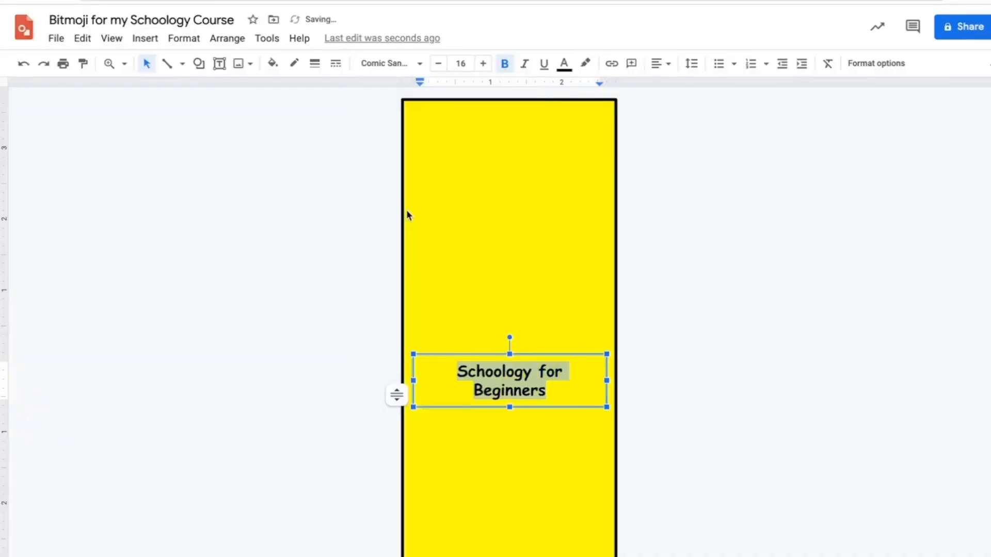
click(483, 63)
click(484, 64)
click(484, 63)
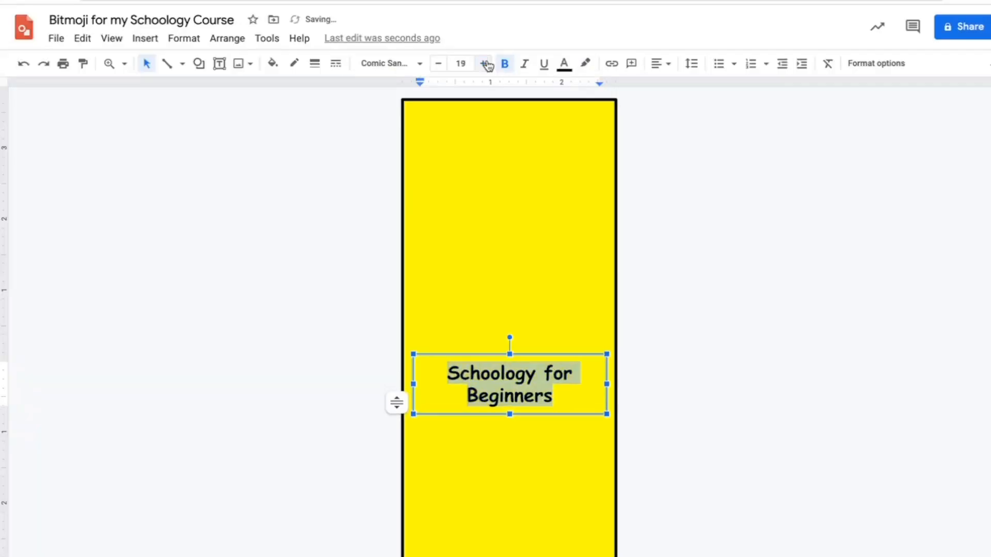
click(484, 63)
click(483, 63)
click(485, 64)
click(484, 63)
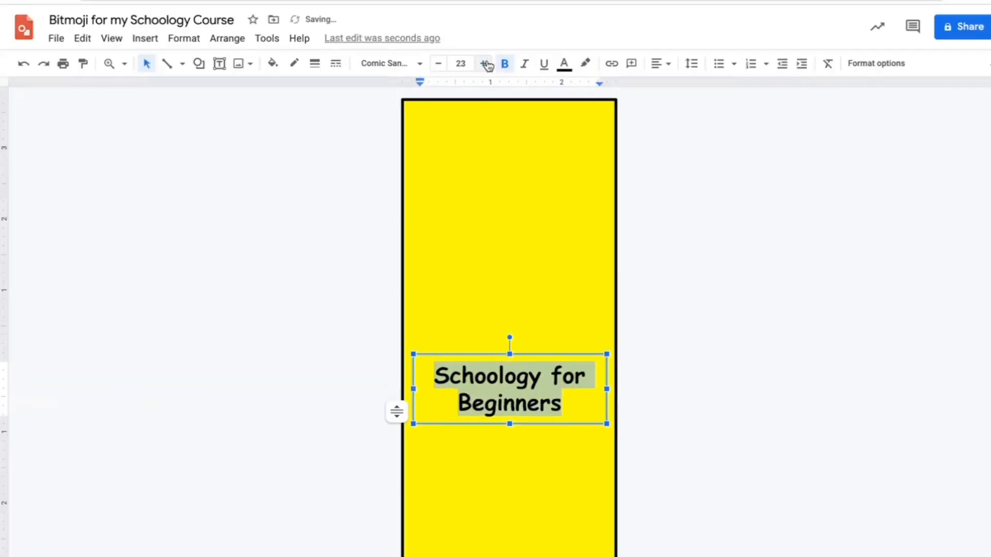
click(379, 115)
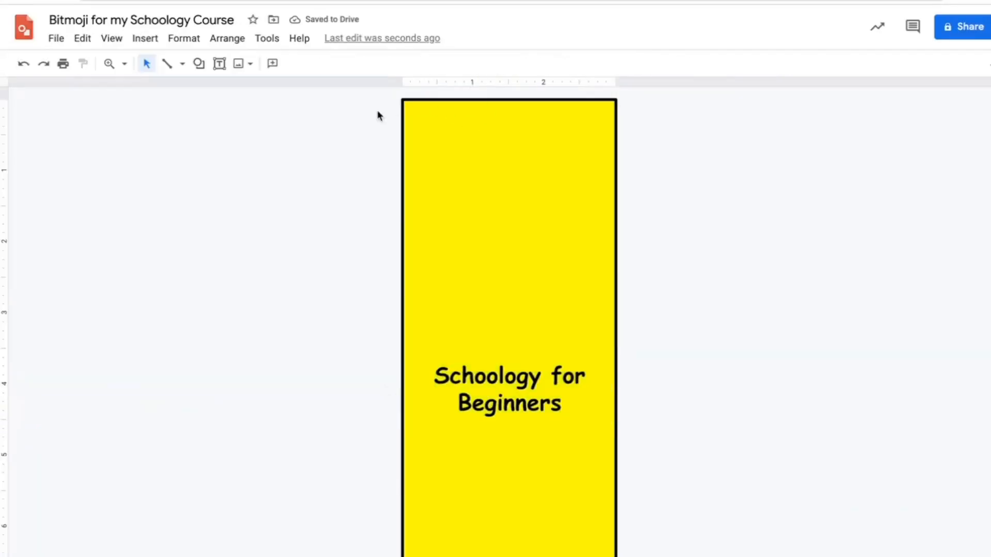
click(520, 173)
click(417, 64)
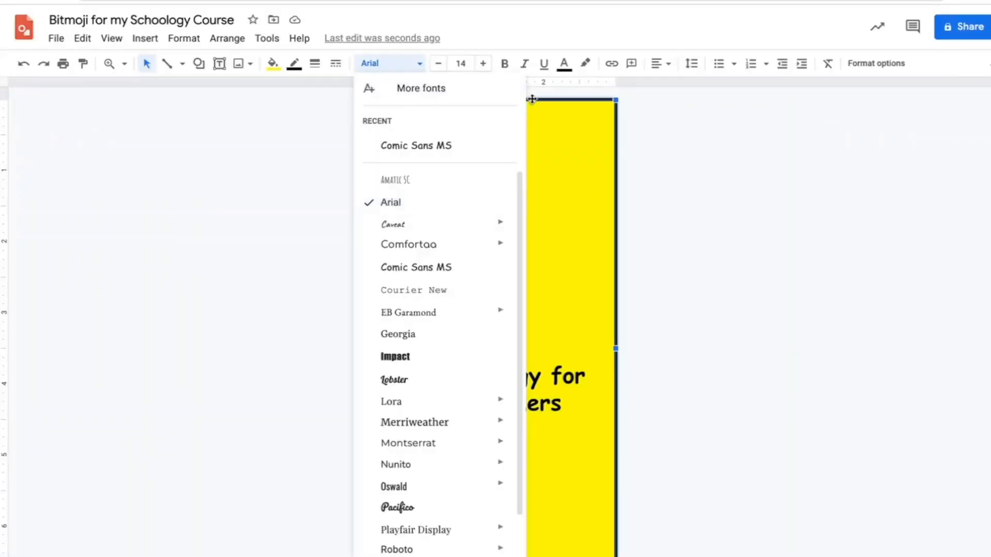
click(552, 119)
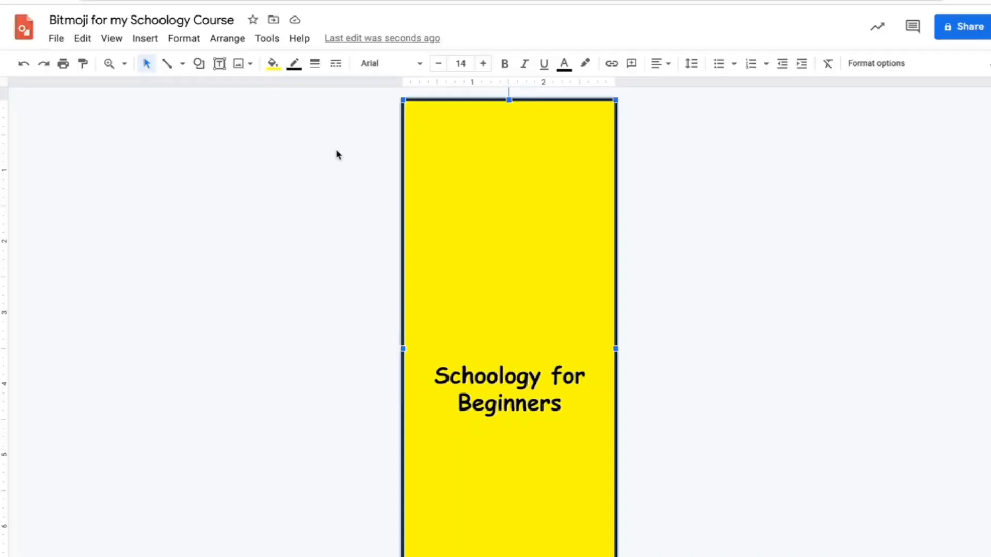
click(279, 106)
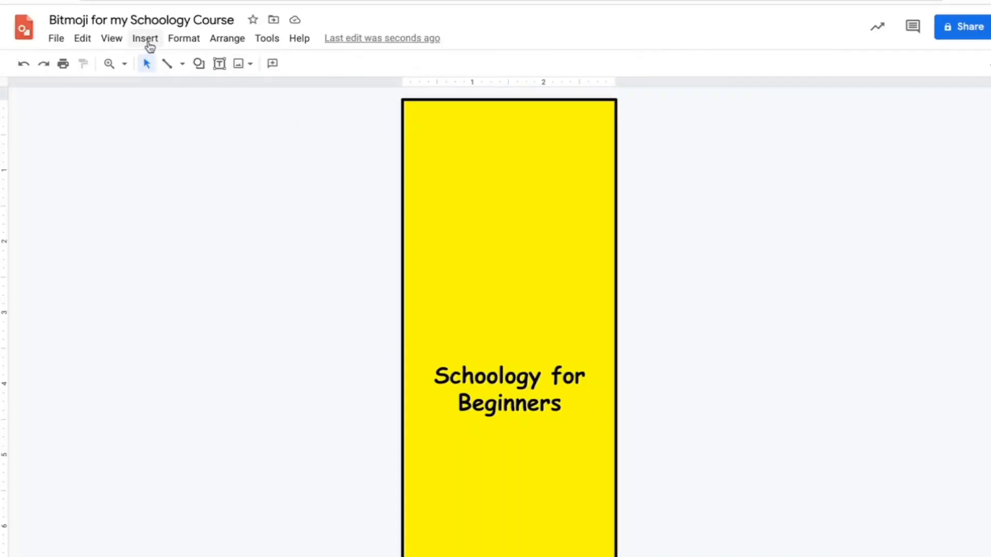
Insert the image bitmoji 2.png from the computer's Downloads folder and place it at the top of the rectangle, above the title
click(147, 41)
mouse_move(206, 63)
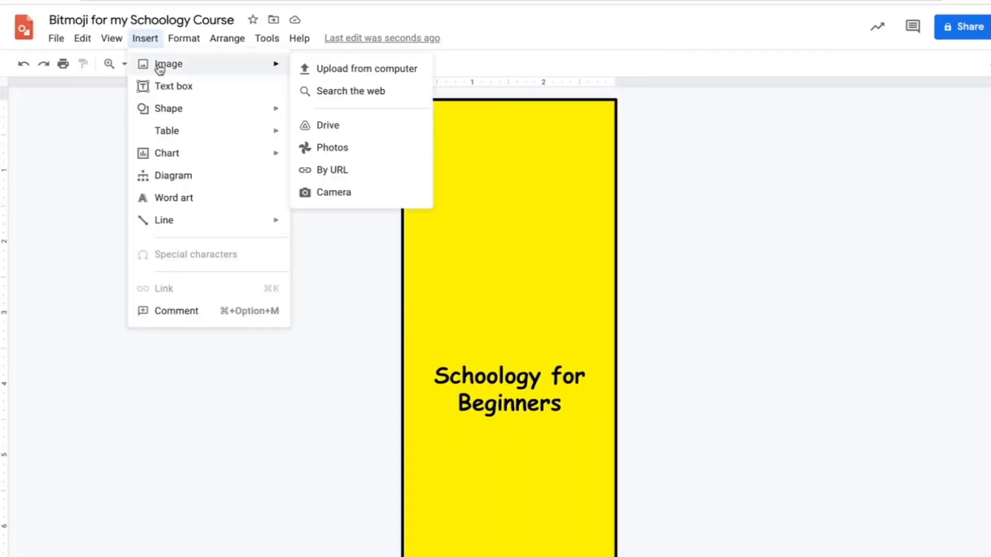
click(352, 71)
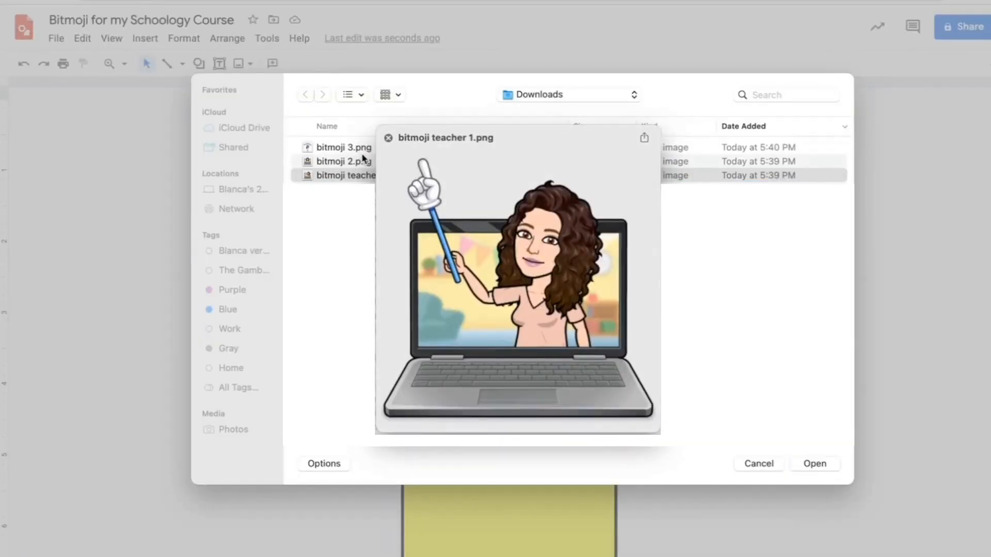
key(Up)
key(Up)
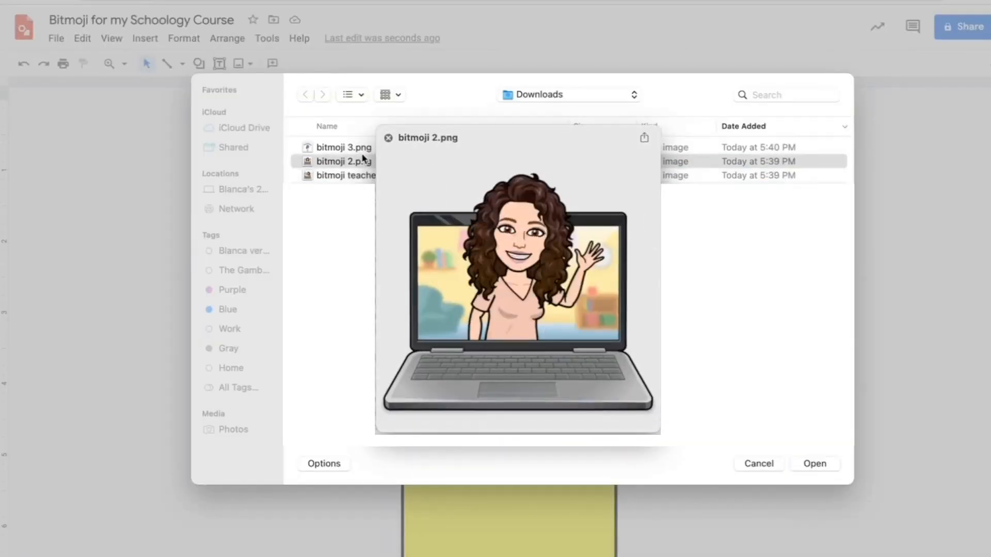
key(Down)
key(Down)
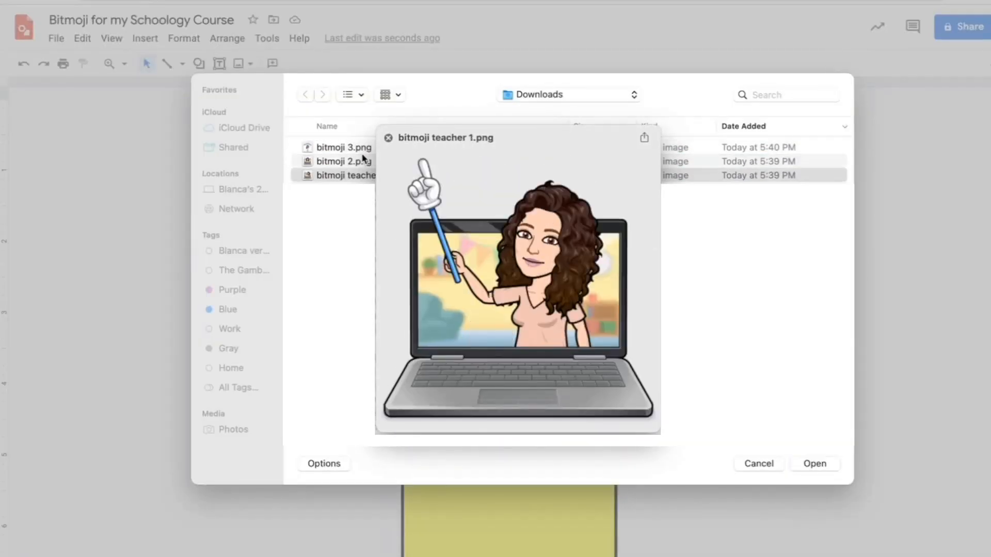
key(Up)
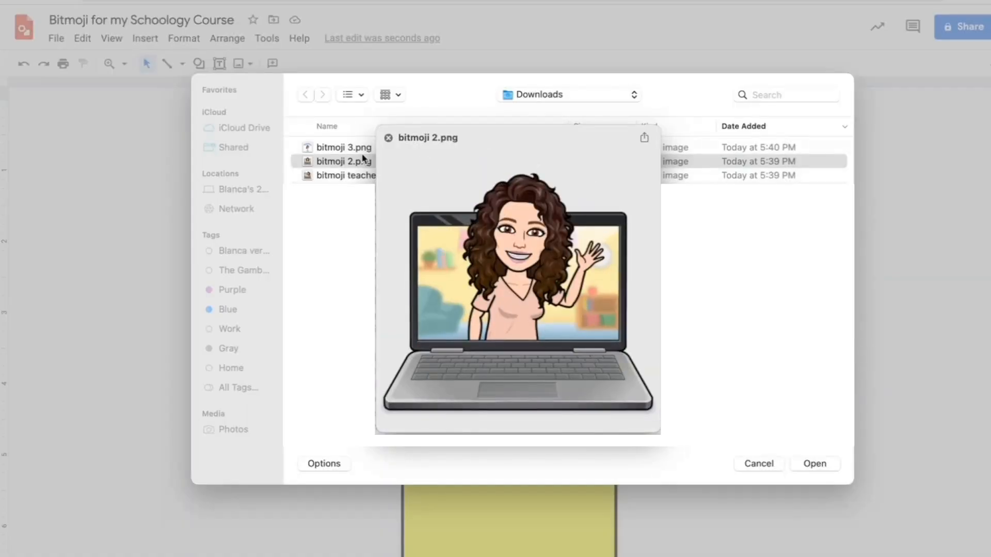
double_click(364, 160)
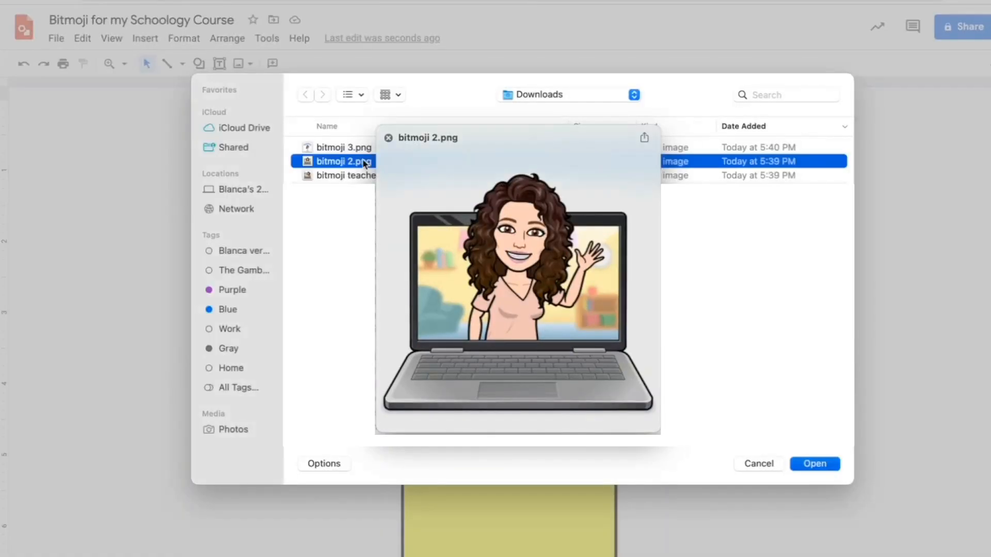
drag(533, 368, 535, 88)
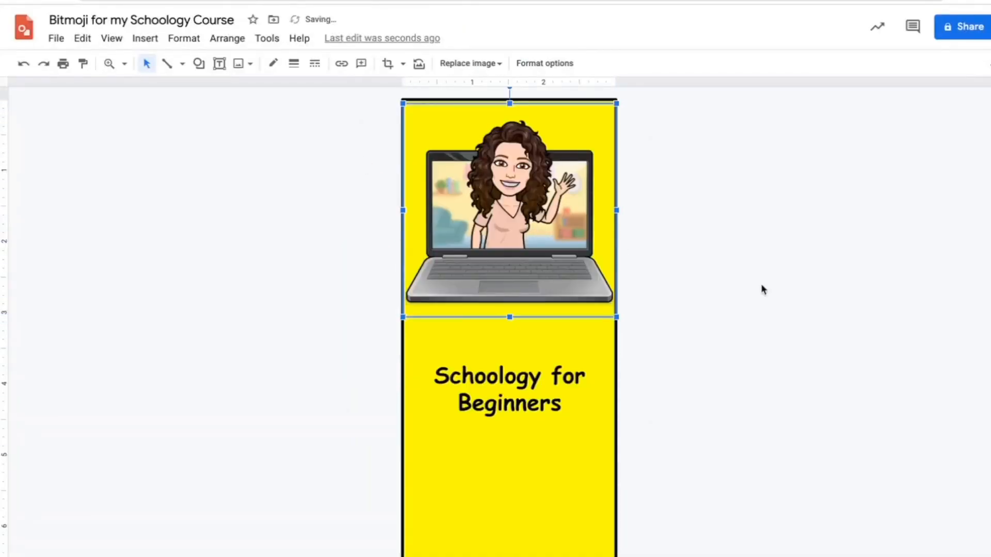
Move the Bitmoji laptop image slightly down so it sits closer to the title text
click(761, 283)
drag(535, 250, 534, 279)
click(686, 299)
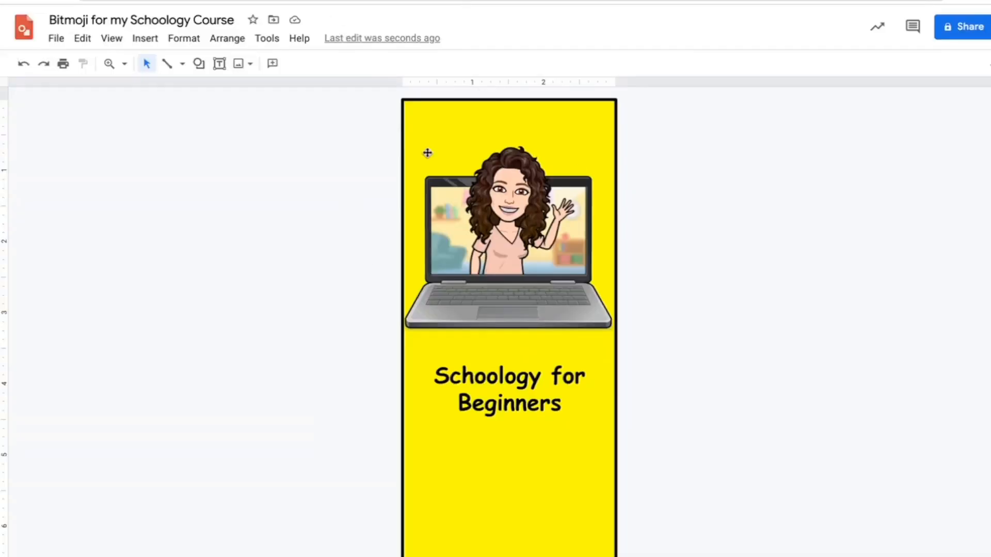
Download the finished banner drawing as a PNG image
click(63, 42)
mouse_move(91, 200)
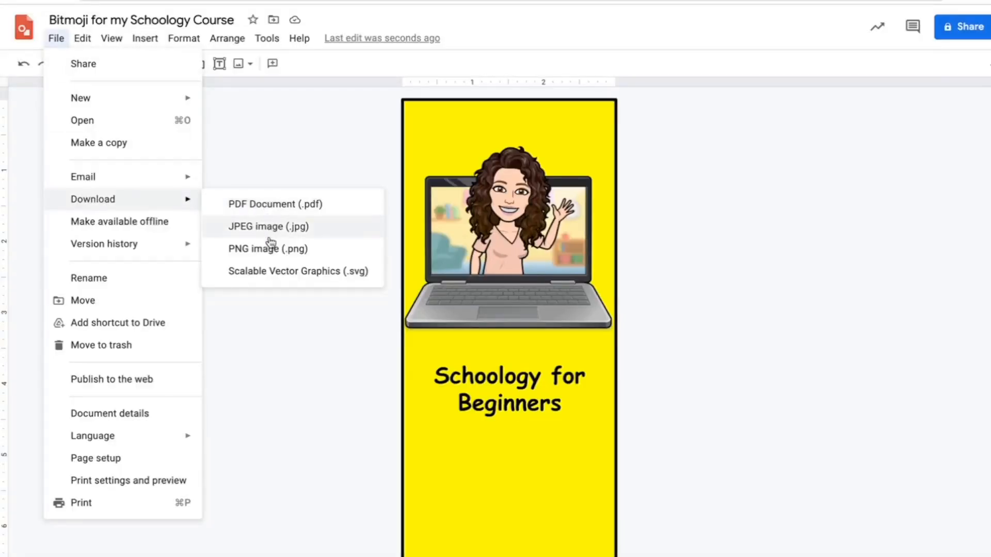
click(326, 252)
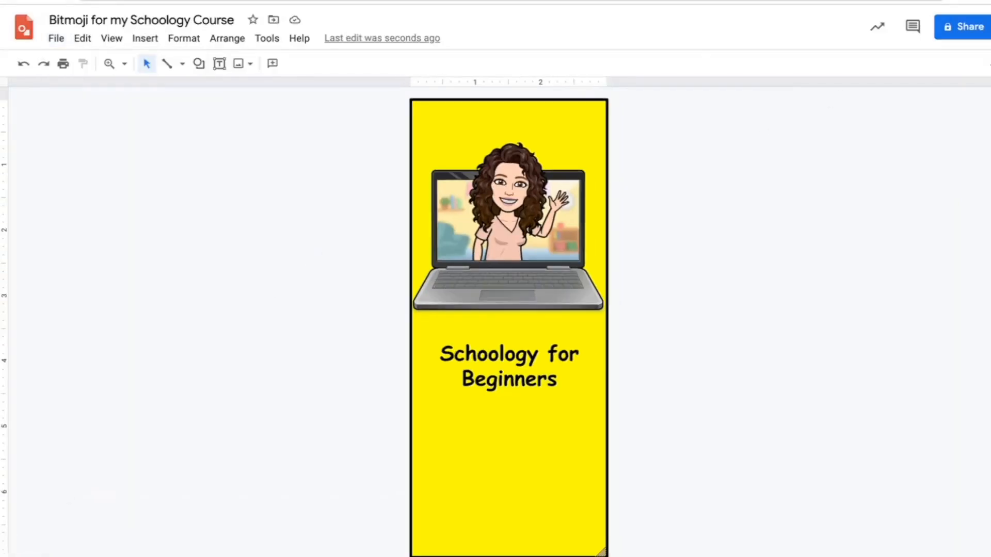
Switch to the Schoology course page and replace the course picture with Bitmoji for my Schoology Course.png from the Downloads folder
click(230, 1)
mouse_move(139, 123)
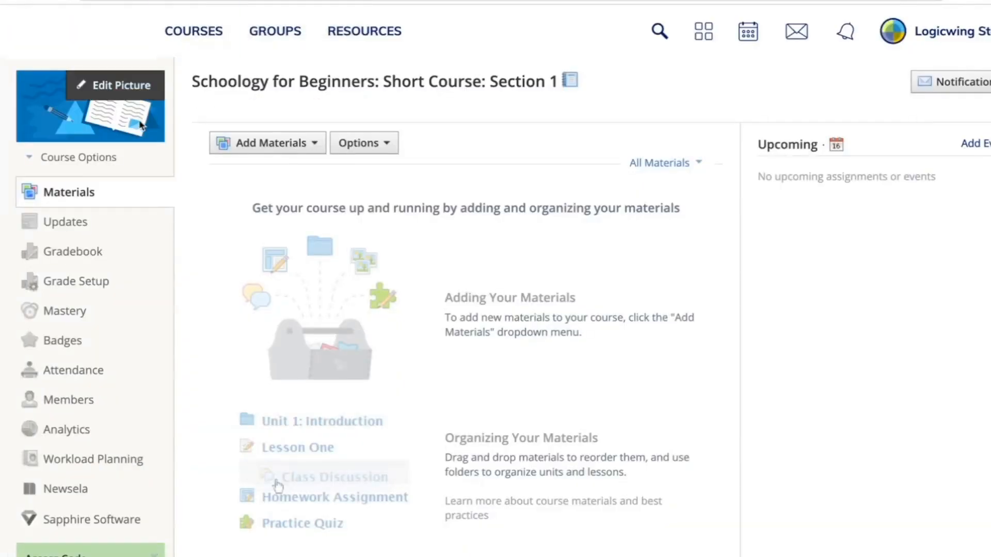
click(128, 90)
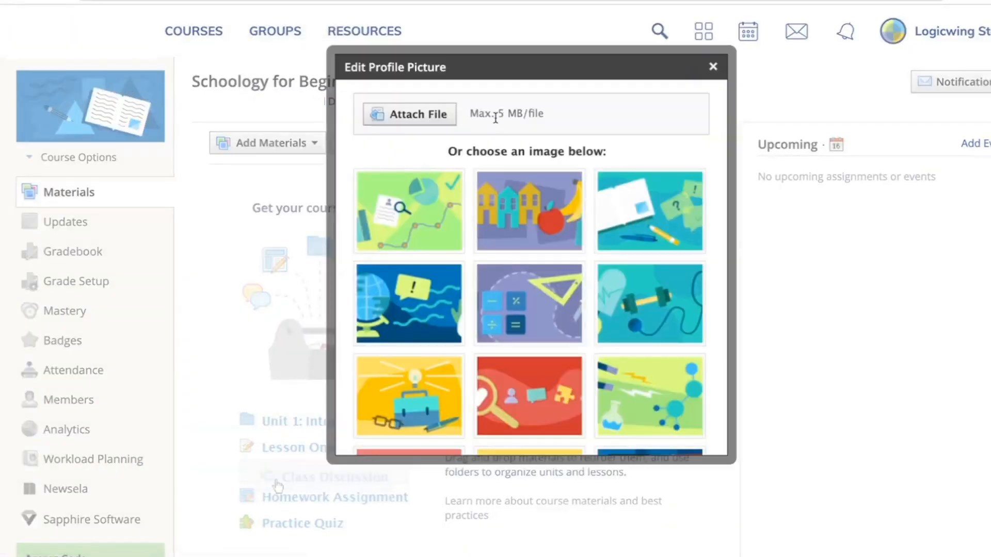
click(436, 115)
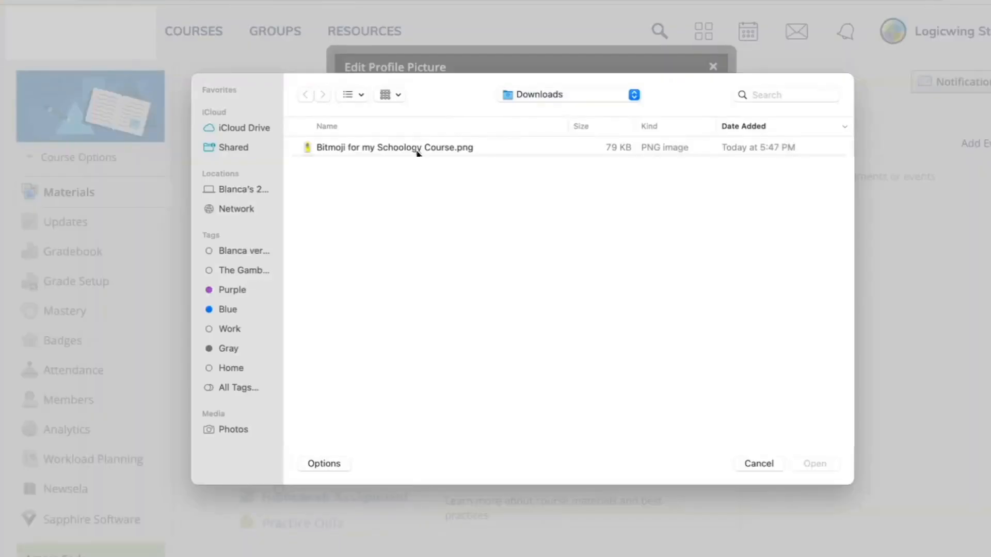
click(418, 150)
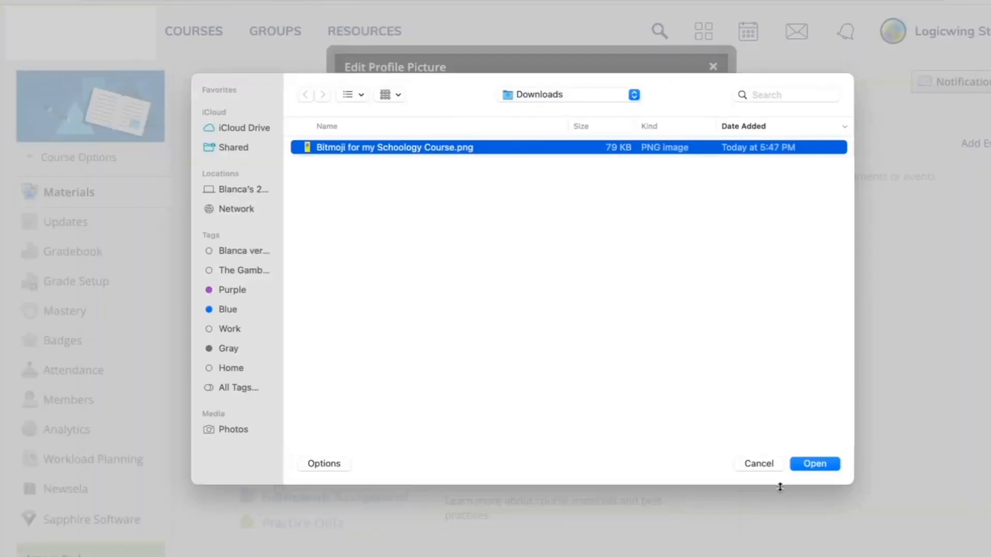
click(818, 467)
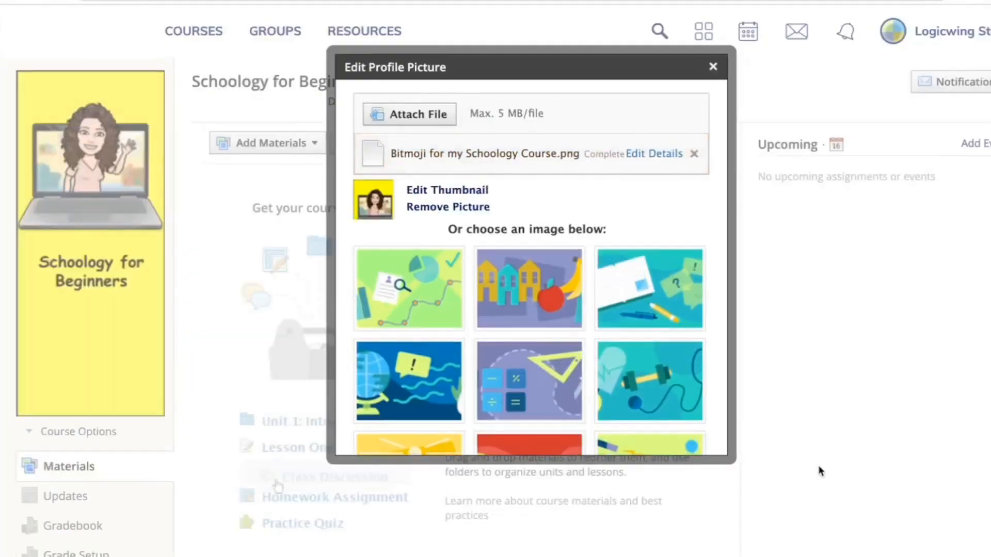
click(713, 66)
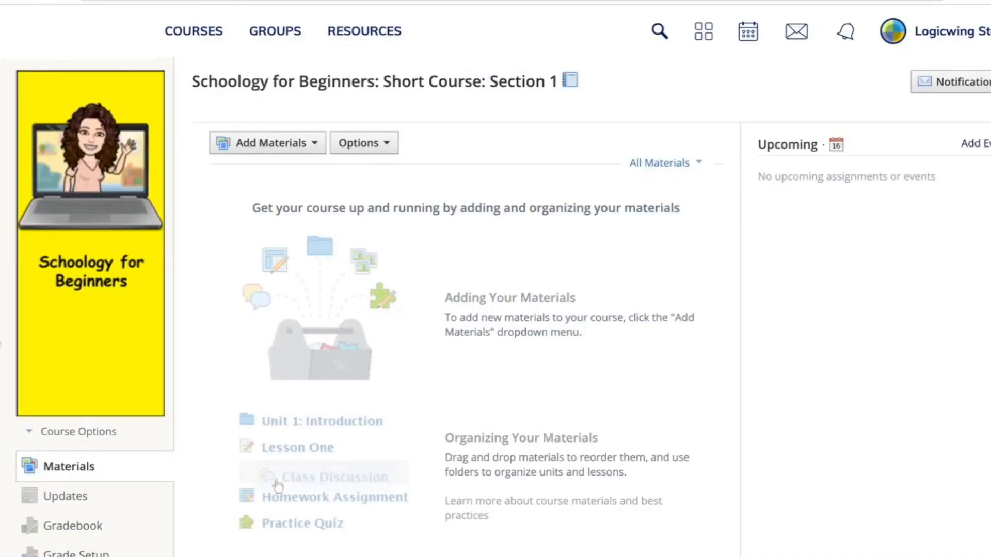
mouse_move(78, 261)
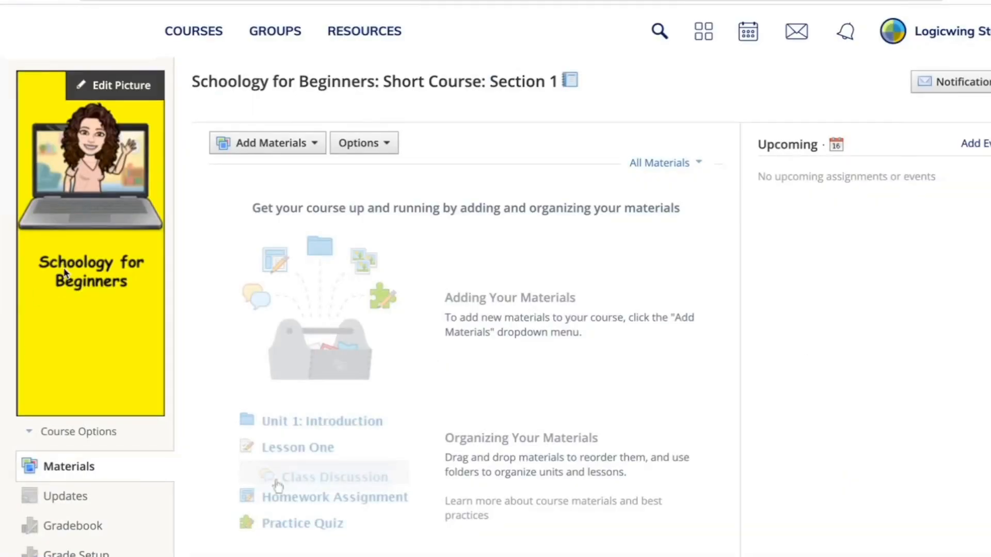